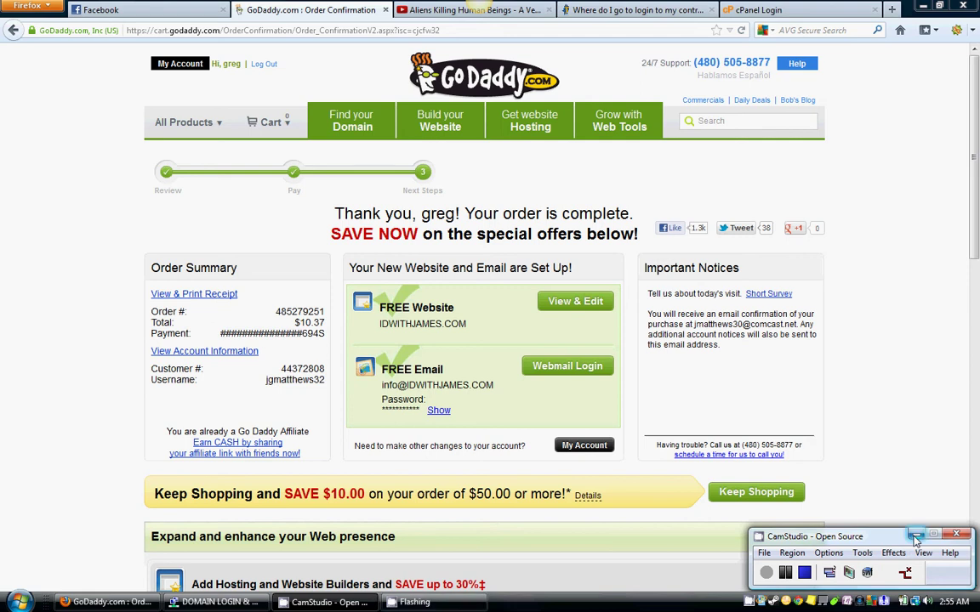
Open the domain details of idwithjames.com from the domain list in the GoDaddy account
click(916, 534)
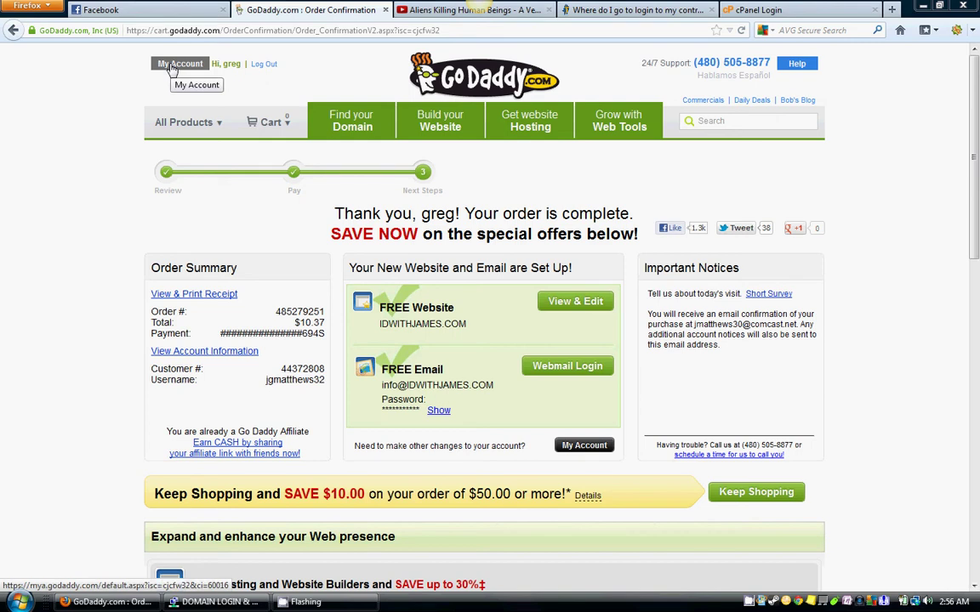
click(172, 68)
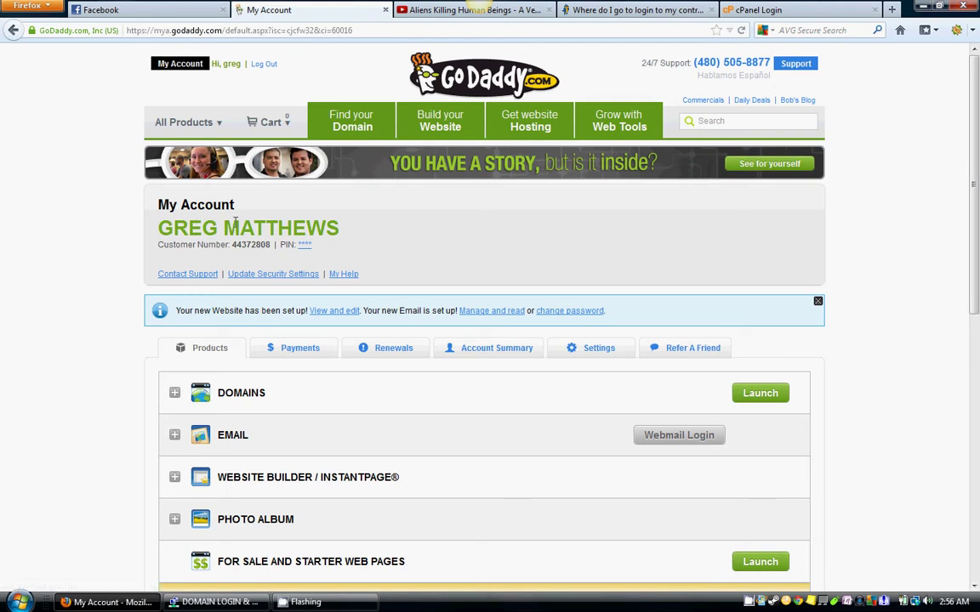
scroll(119, 228, down, 2)
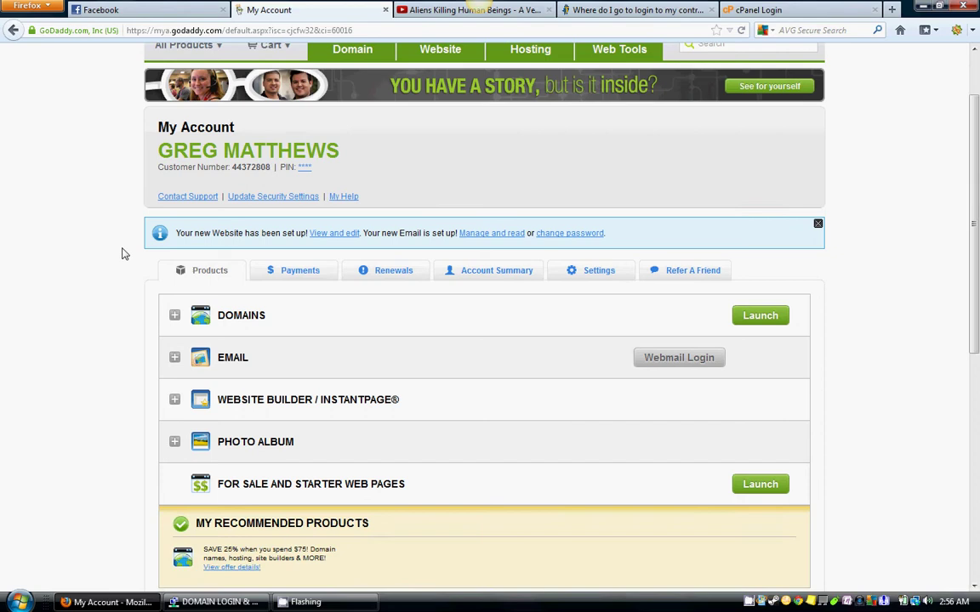
click(175, 317)
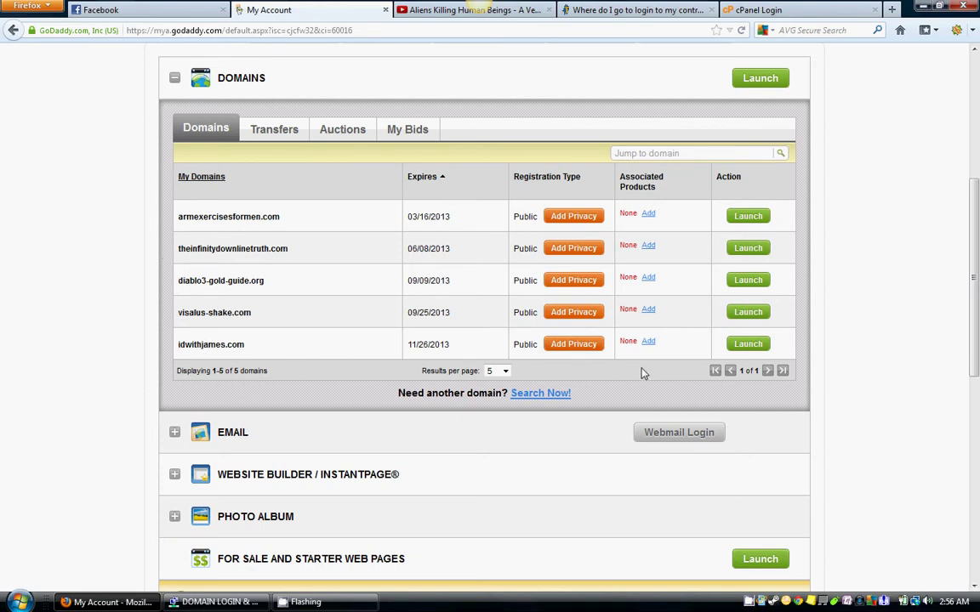
click(748, 344)
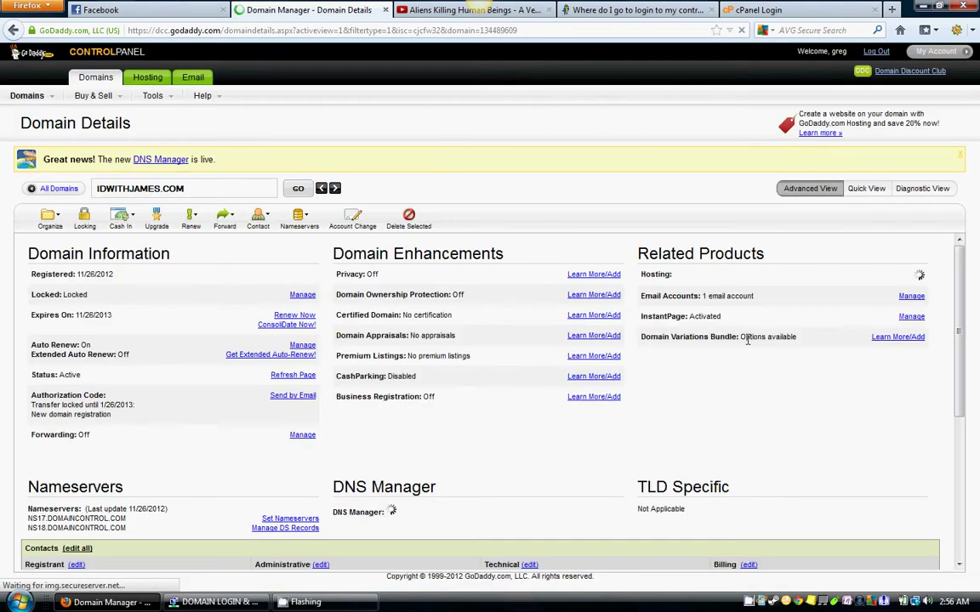
Open the nameserver settings for the domain and choose to use specific nameservers
scroll(217, 418, down, 1)
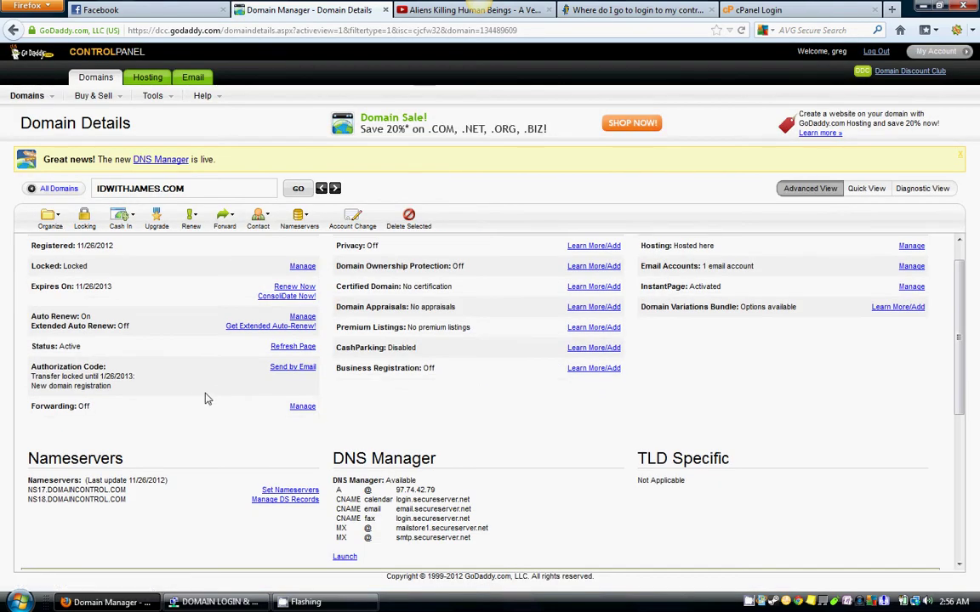
scroll(215, 384, down, 1)
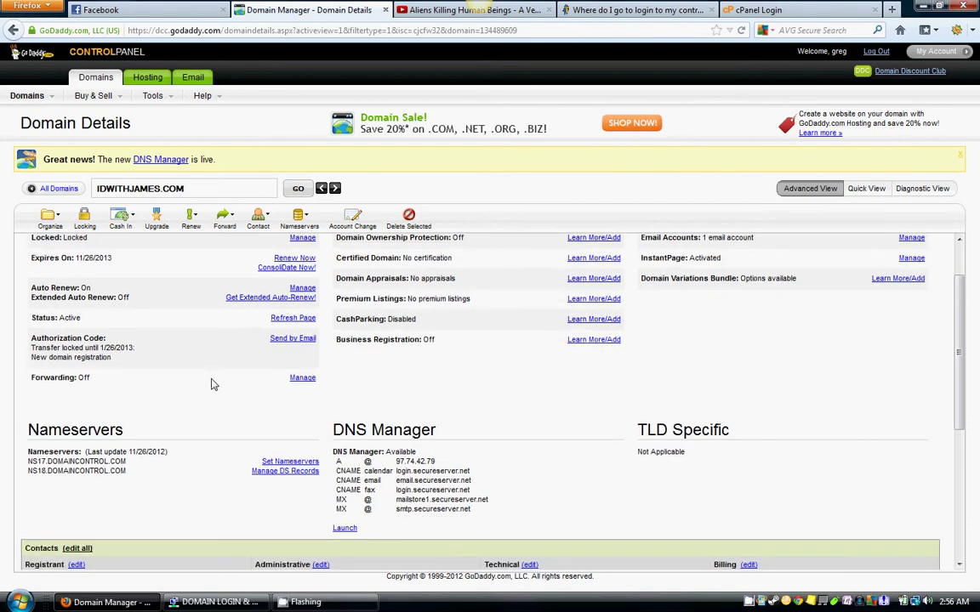
scroll(213, 384, up, 2)
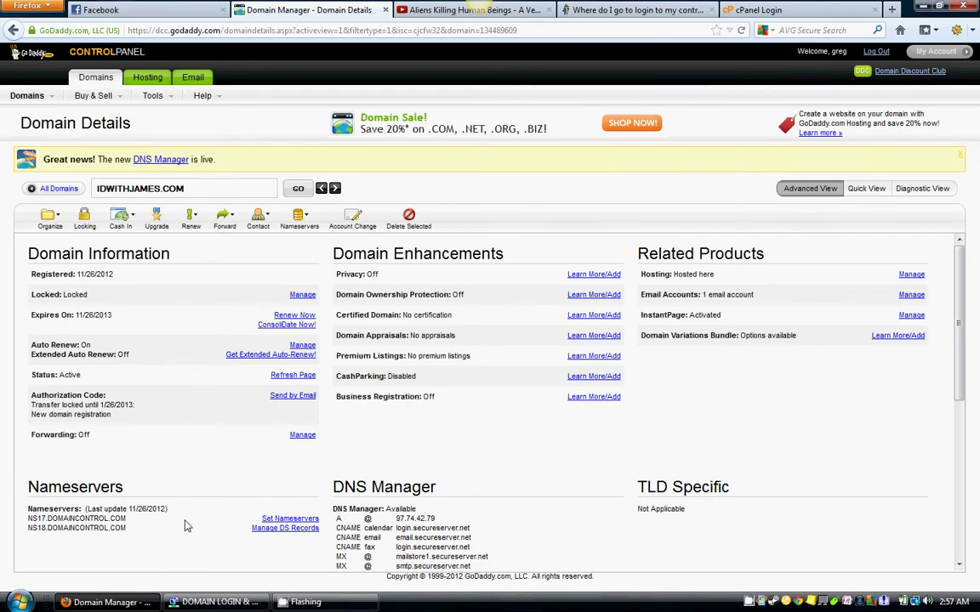
click(284, 520)
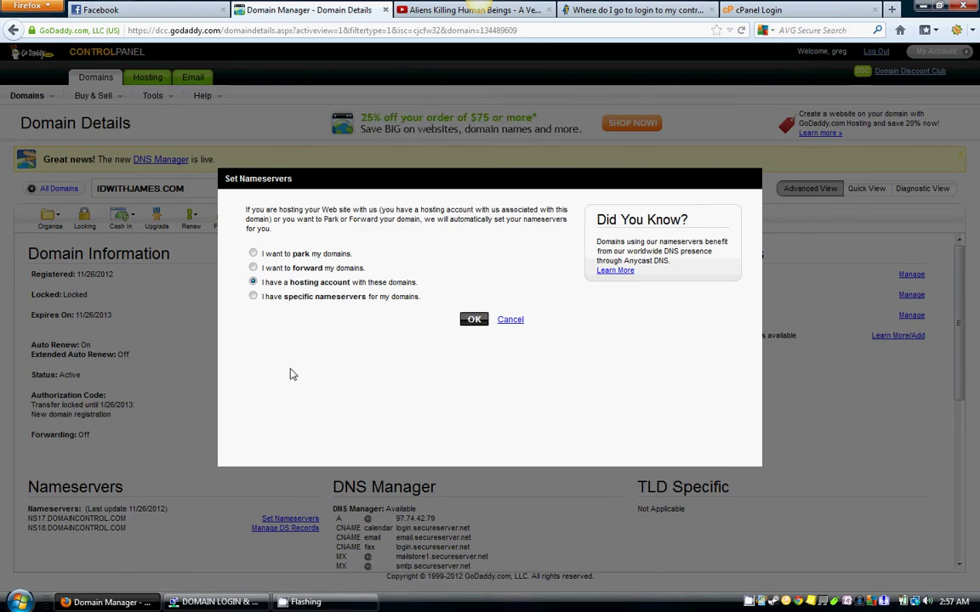
click(252, 298)
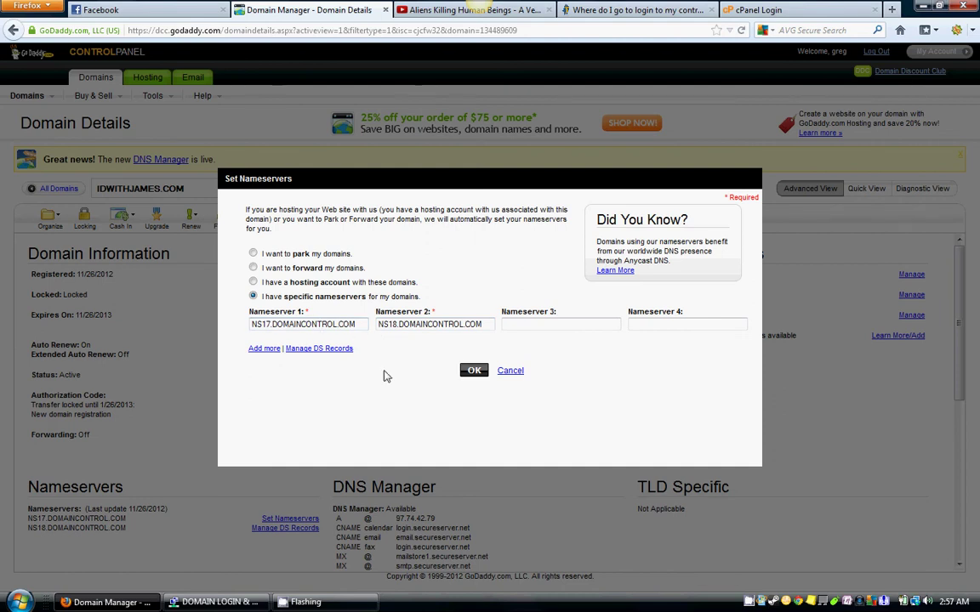
Check HostGator's control panel login article, then log in to cPanel with the prefilled credentials and dismiss the sale pop-up
click(645, 11)
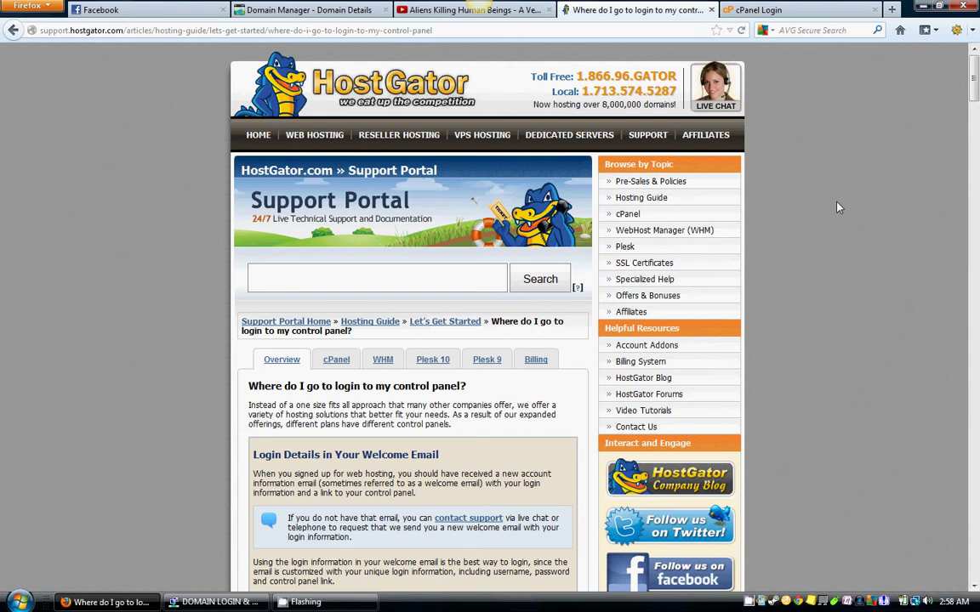
scroll(742, 204, down, 3)
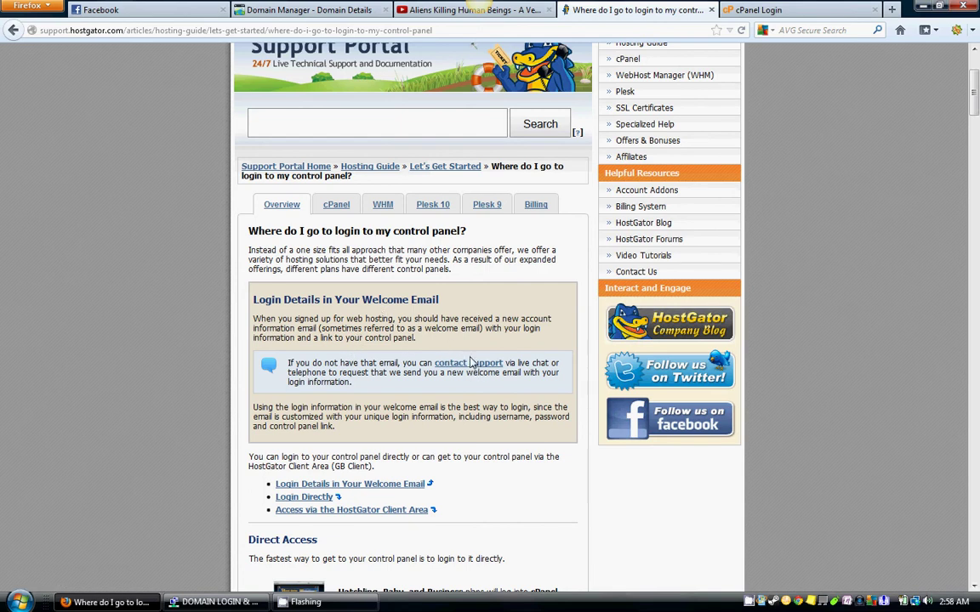
scroll(838, 328, up, 2)
scroll(838, 328, up, 1)
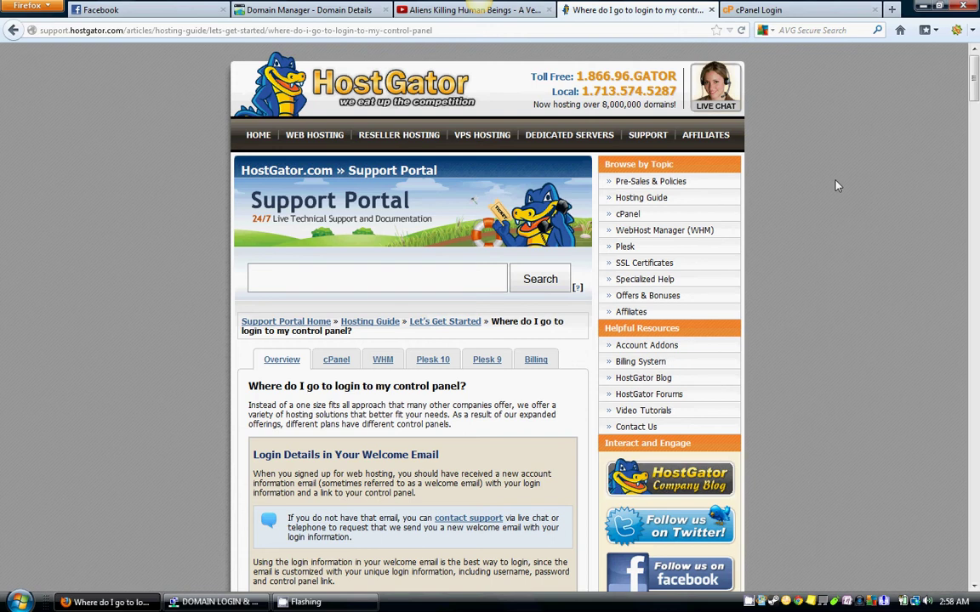
click(787, 10)
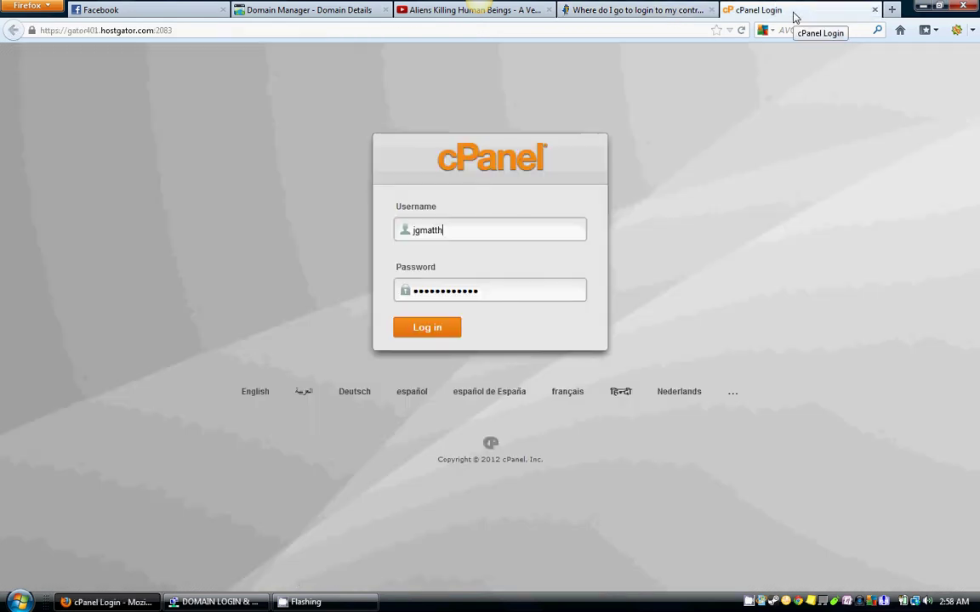
click(435, 331)
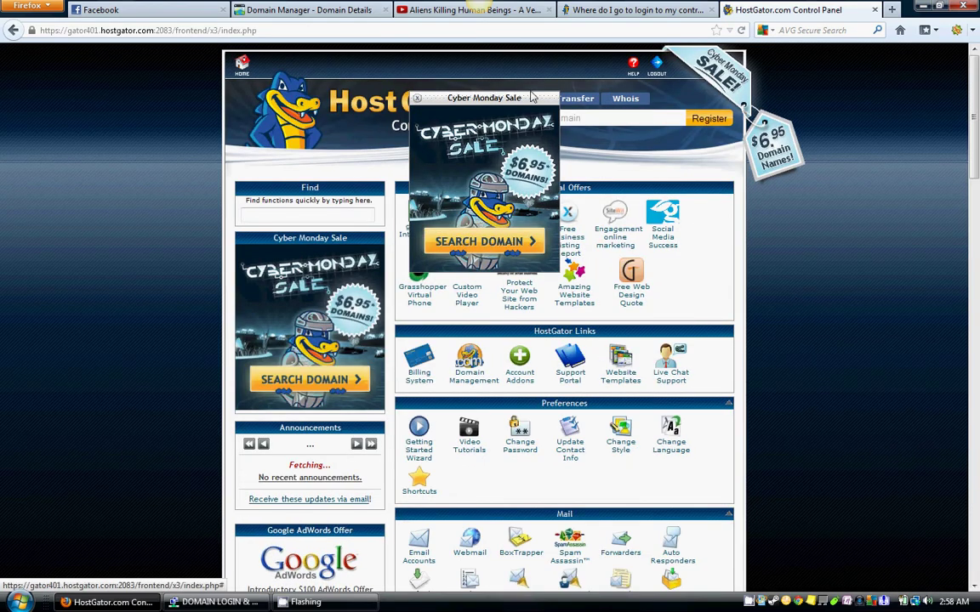
click(419, 99)
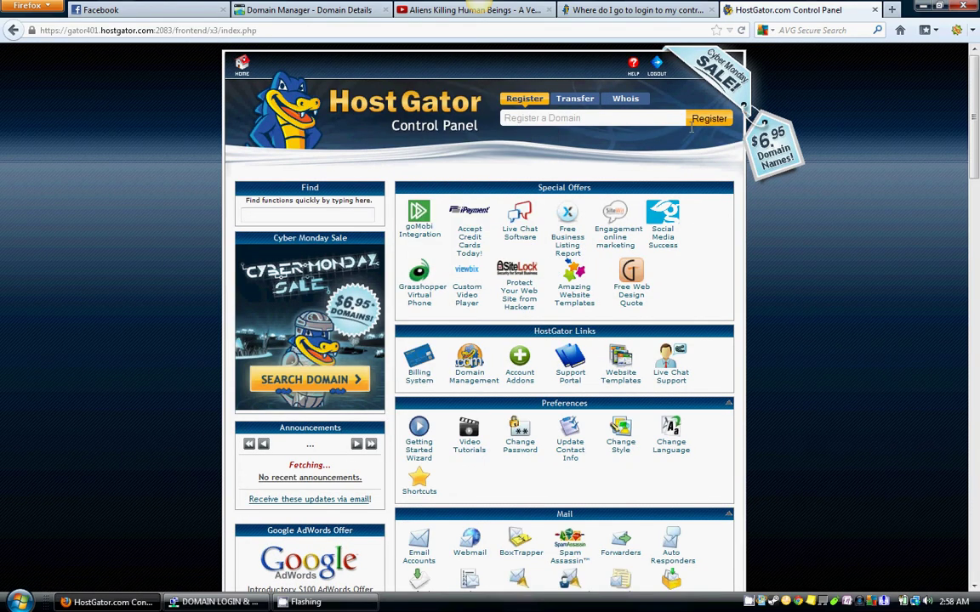
Copy the first name server, ns801.hostgator.com, from the account information in the HostGator control panel
scroll(972, 139, down, 3)
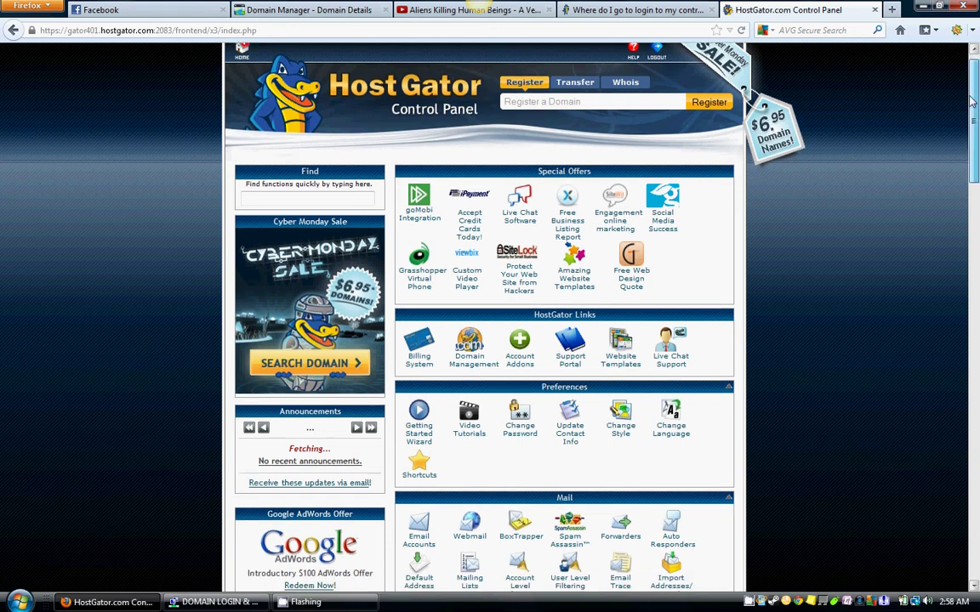
drag(972, 138, 976, 511)
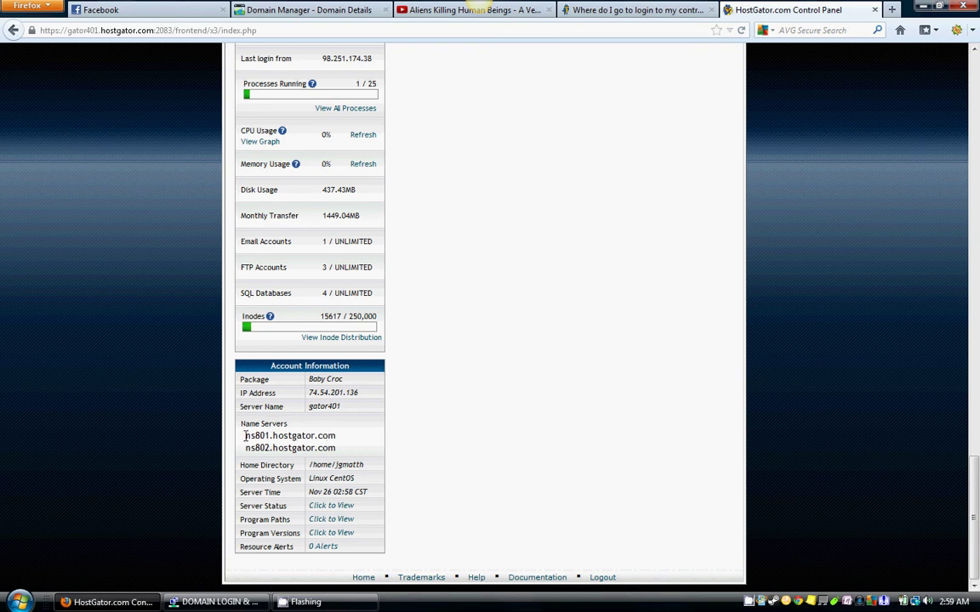
drag(245, 435, 339, 439)
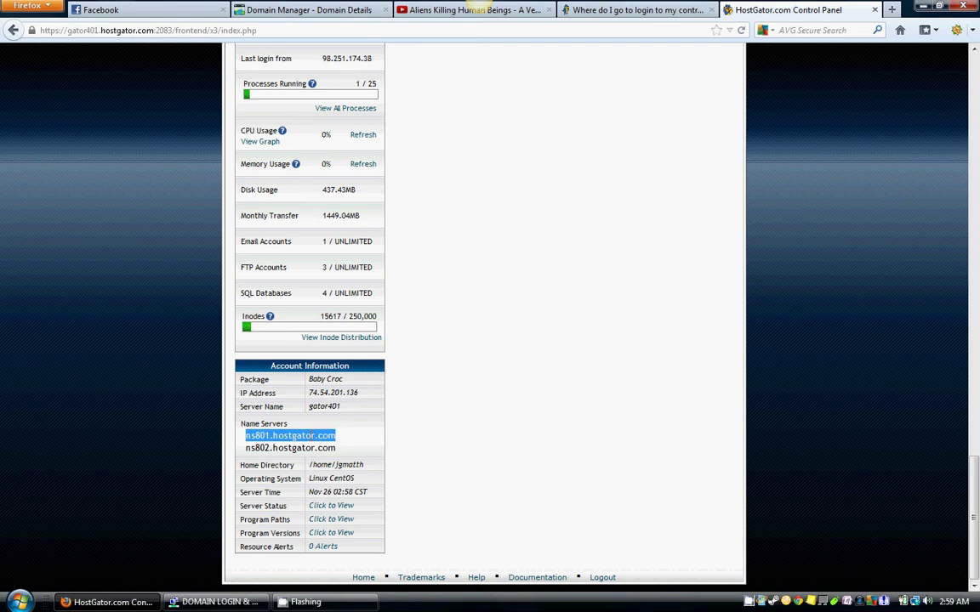
right_click(312, 254)
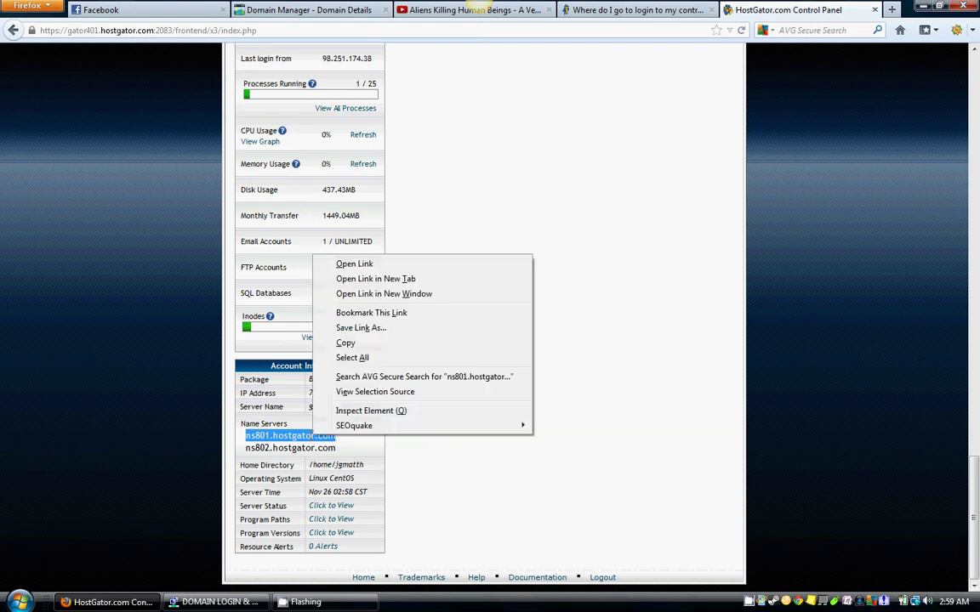
click(358, 345)
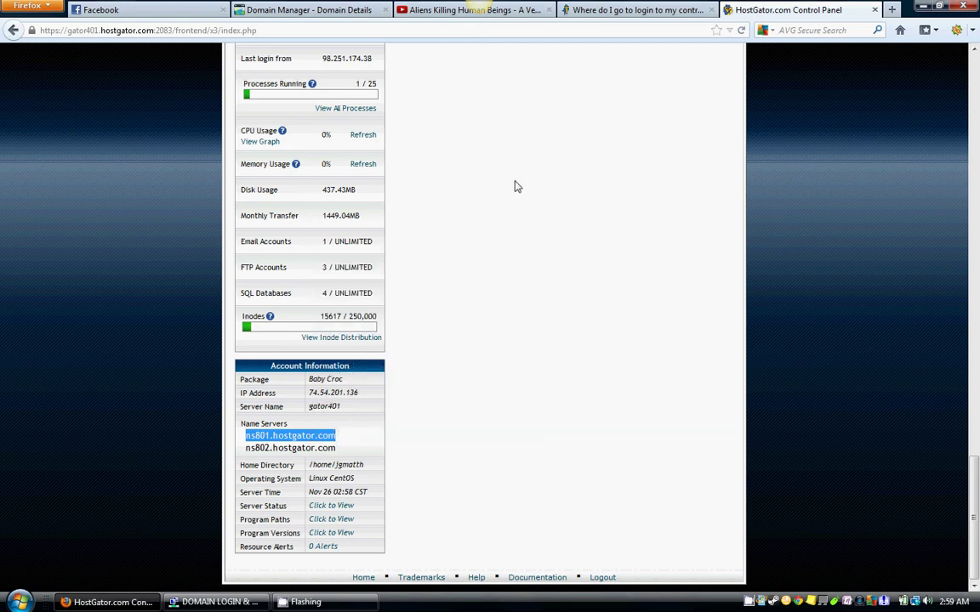
Return to GoDaddy's domain manager and replace Nameserver 1 with the copied ns801.hostgator.com
click(304, 12)
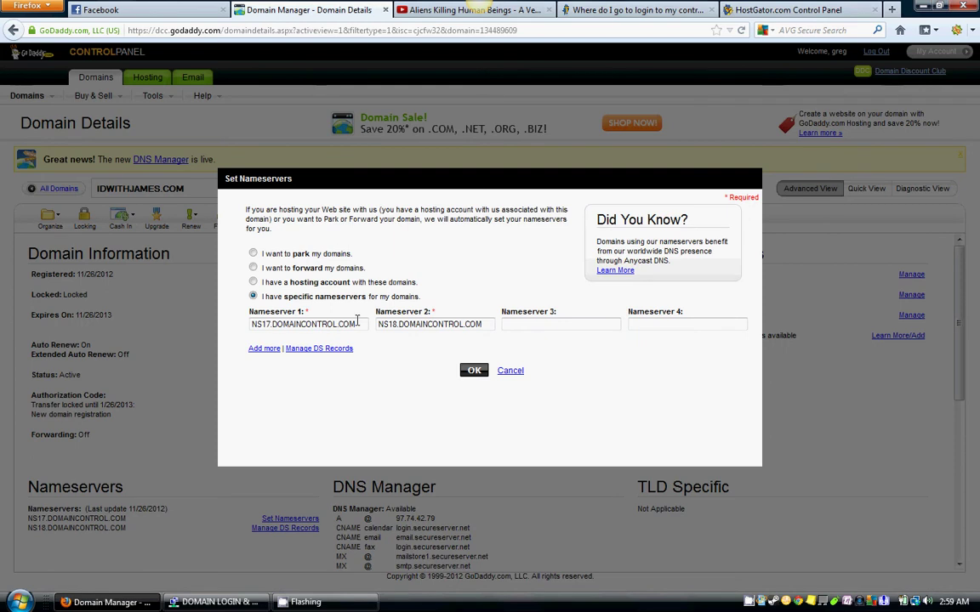
drag(358, 323, 247, 324)
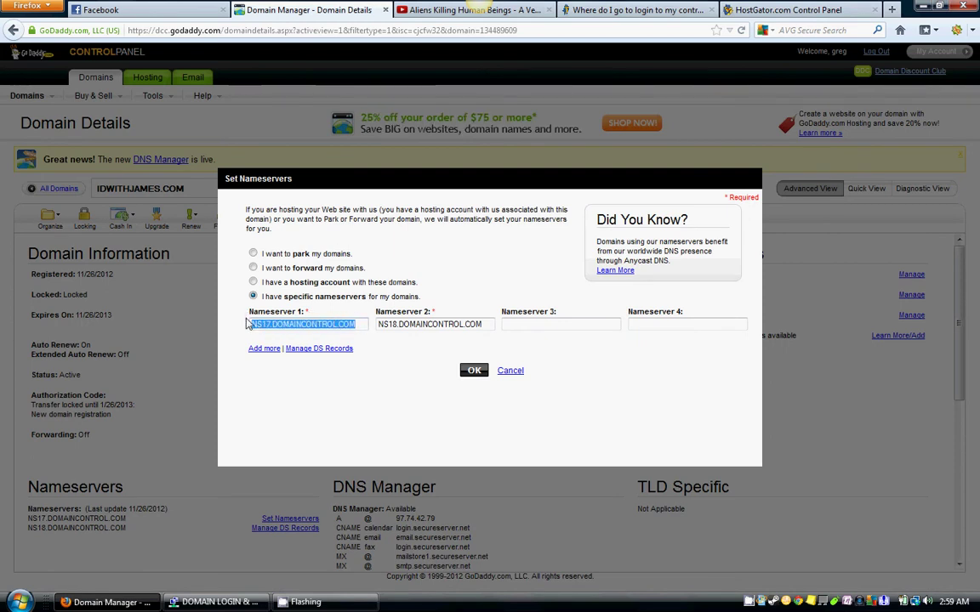
key(BackSpace)
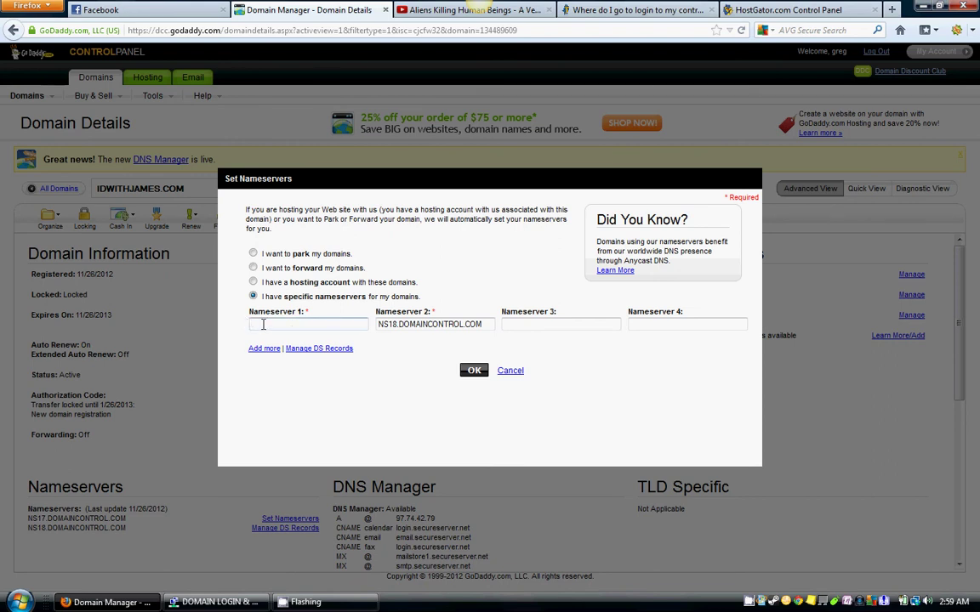
right_click(263, 324)
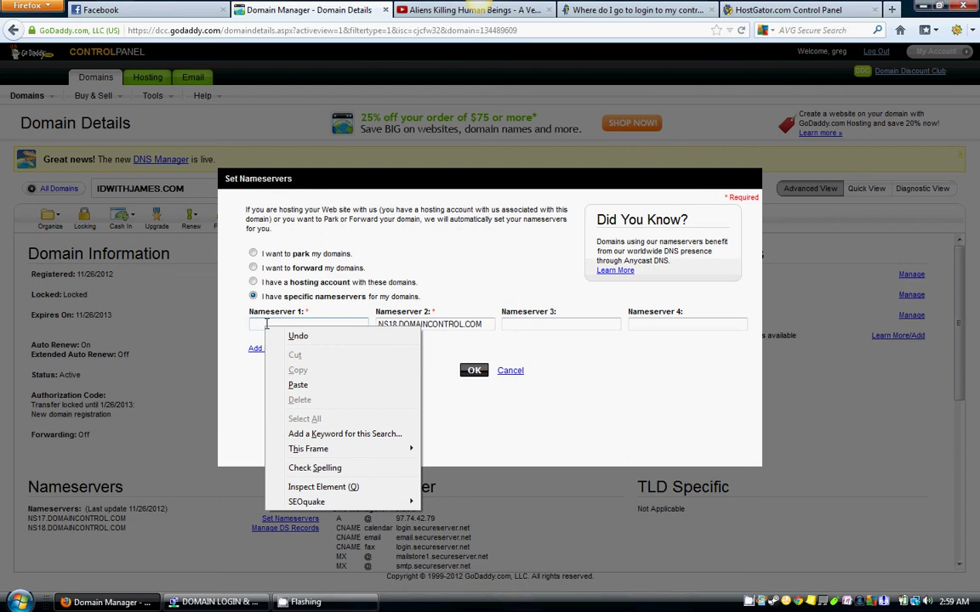
click(298, 385)
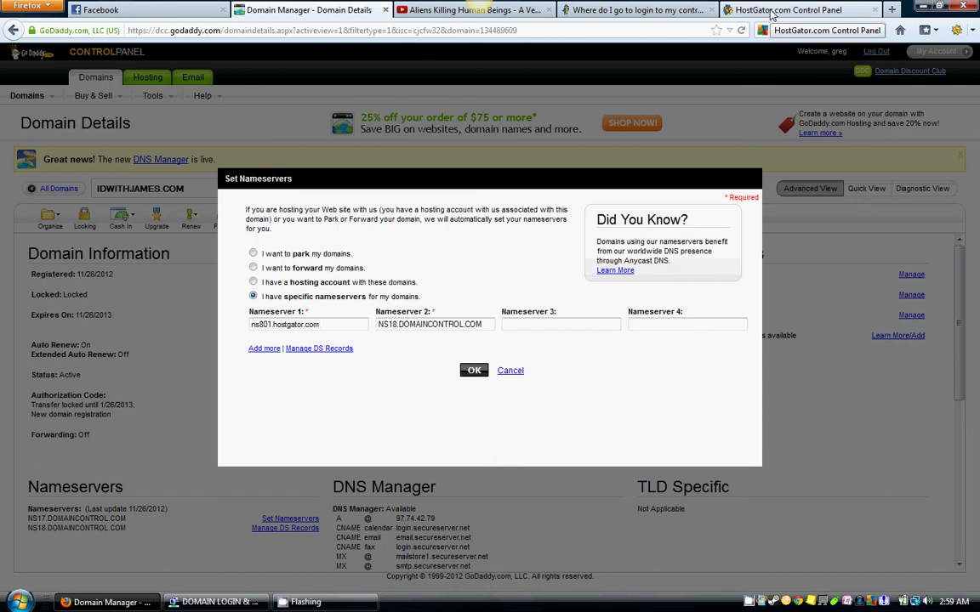
Copy the second name server, ns802.hostgator.com, from the HostGator control panel's account information
click(774, 11)
click(338, 451)
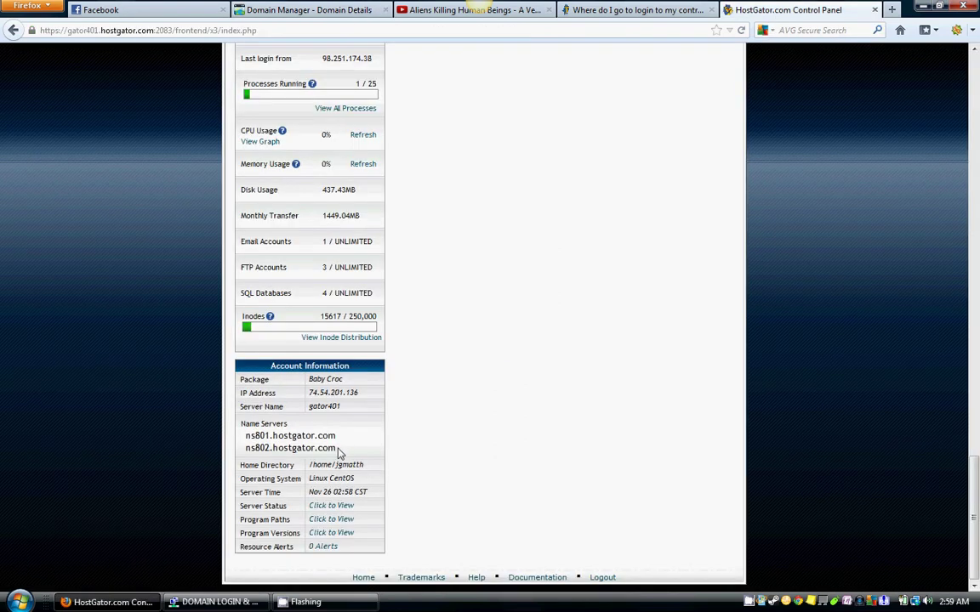
drag(338, 452, 245, 450)
right_click(260, 452)
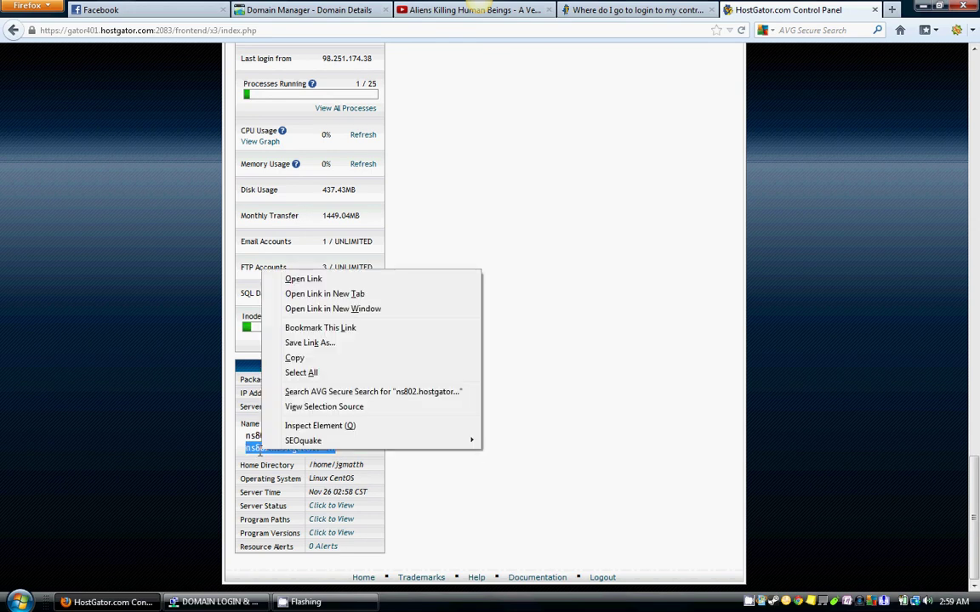
click(324, 359)
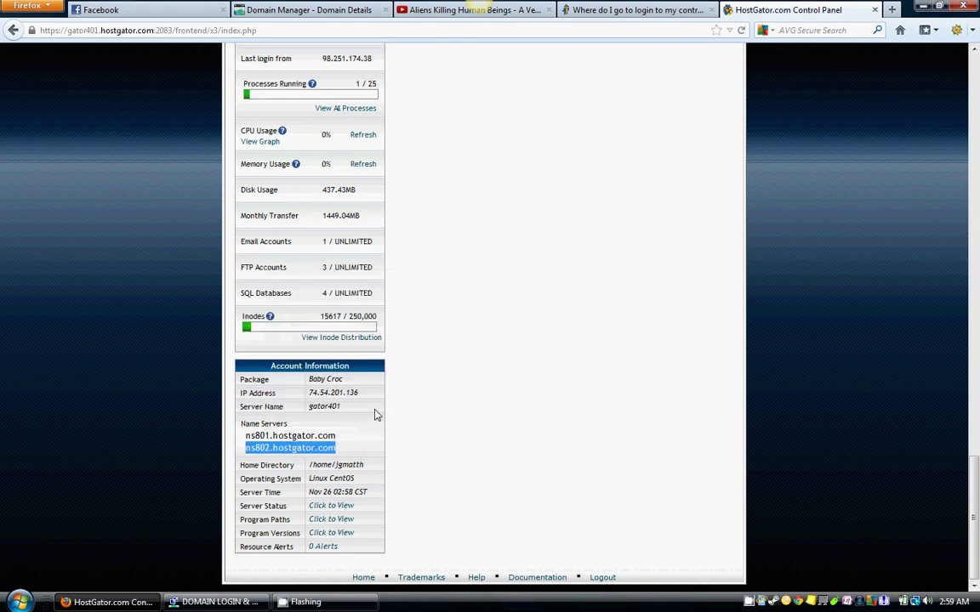
Replace Nameserver 2 in GoDaddy's domain manager with ns802.hostgator.com and submit the nameserver changes
click(310, 12)
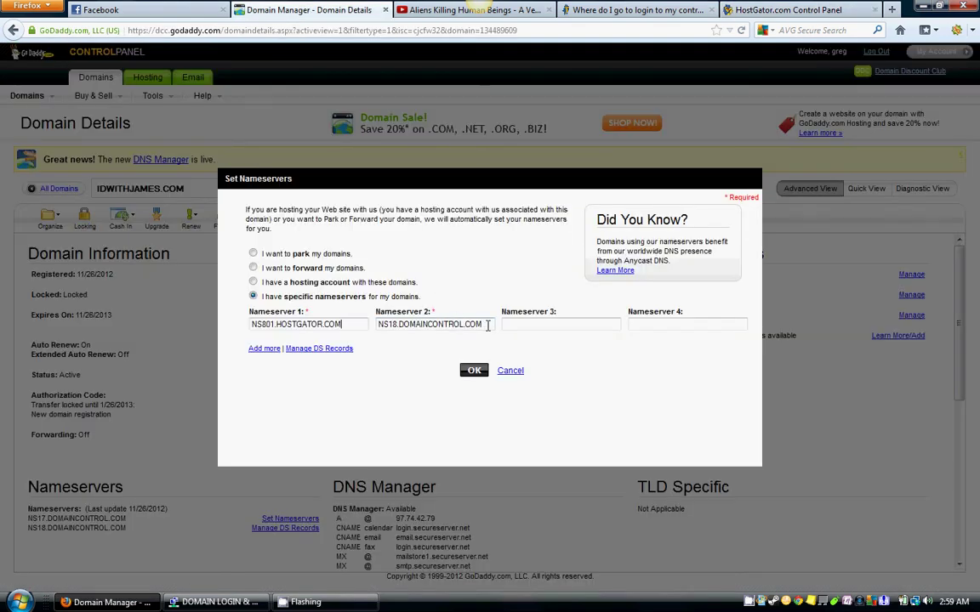
drag(482, 326, 336, 289)
key(BackSpace)
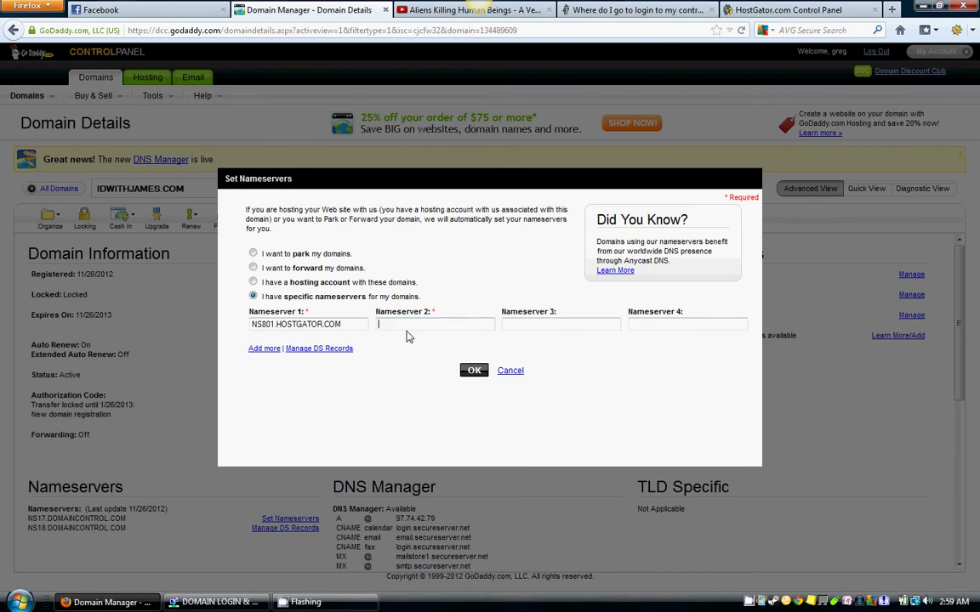
right_click(394, 325)
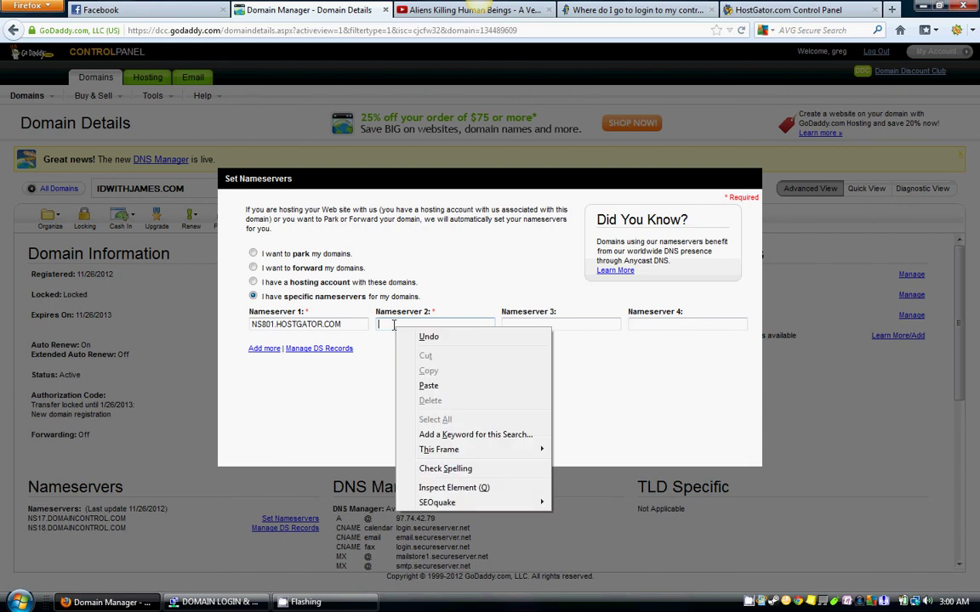
click(416, 383)
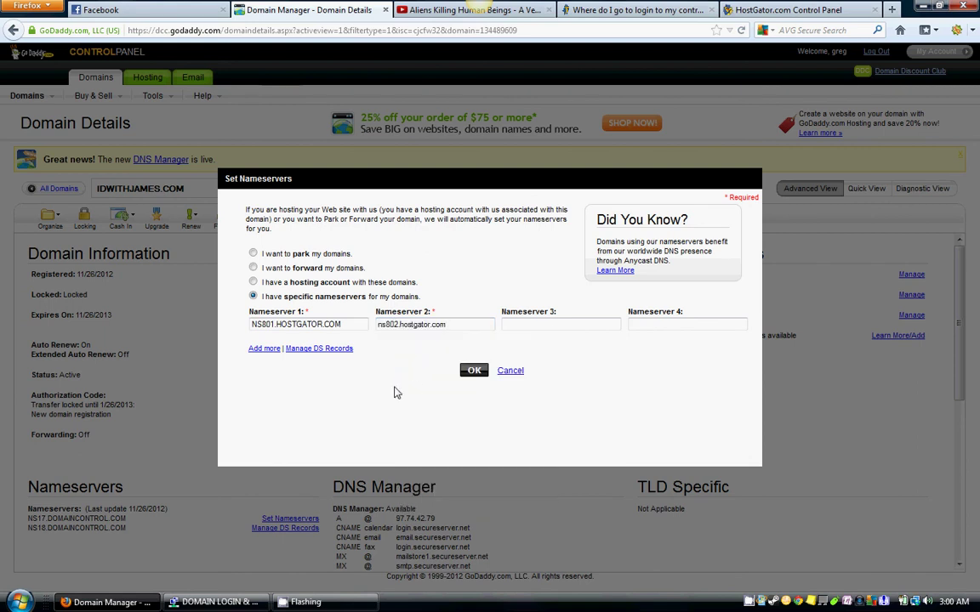
click(520, 325)
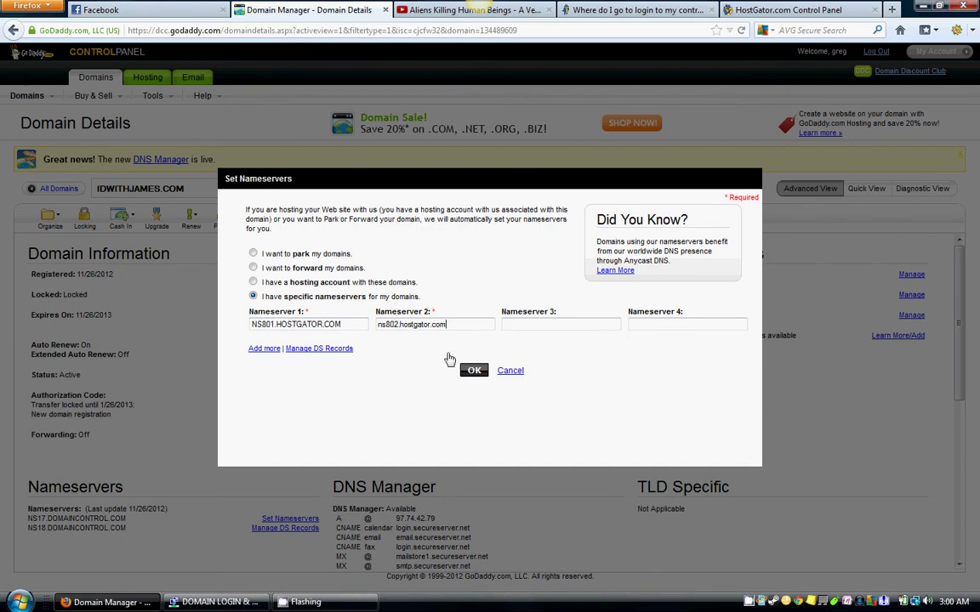
click(438, 327)
click(474, 372)
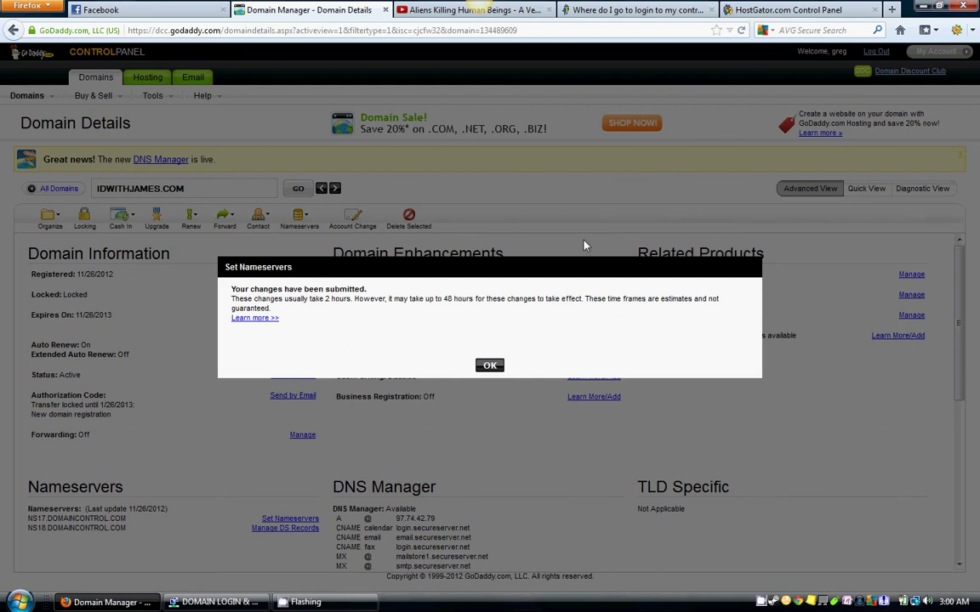
Dismiss the nameserver submission confirmation in GoDaddy and return to the HostGator control panel
click(491, 366)
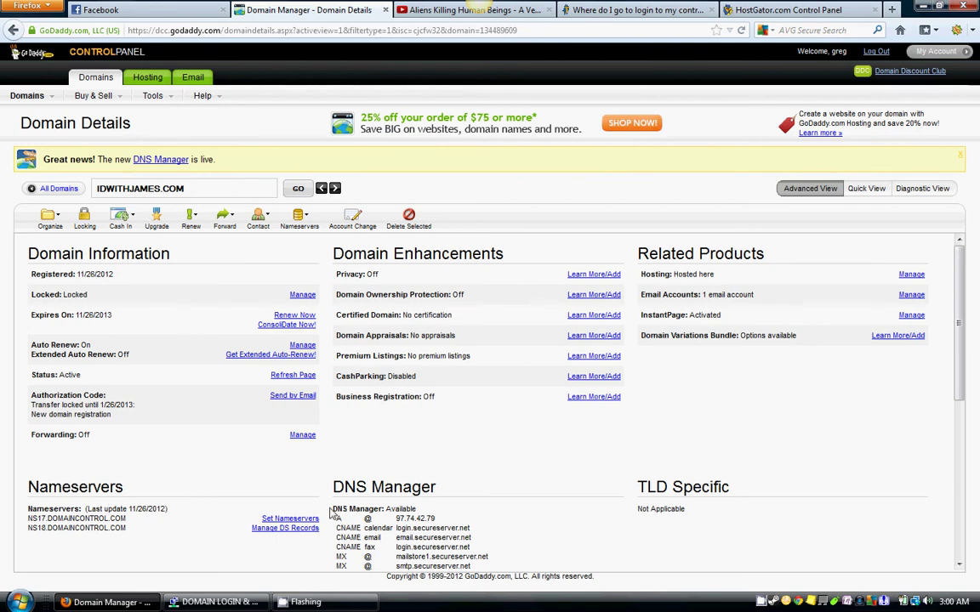
click(780, 11)
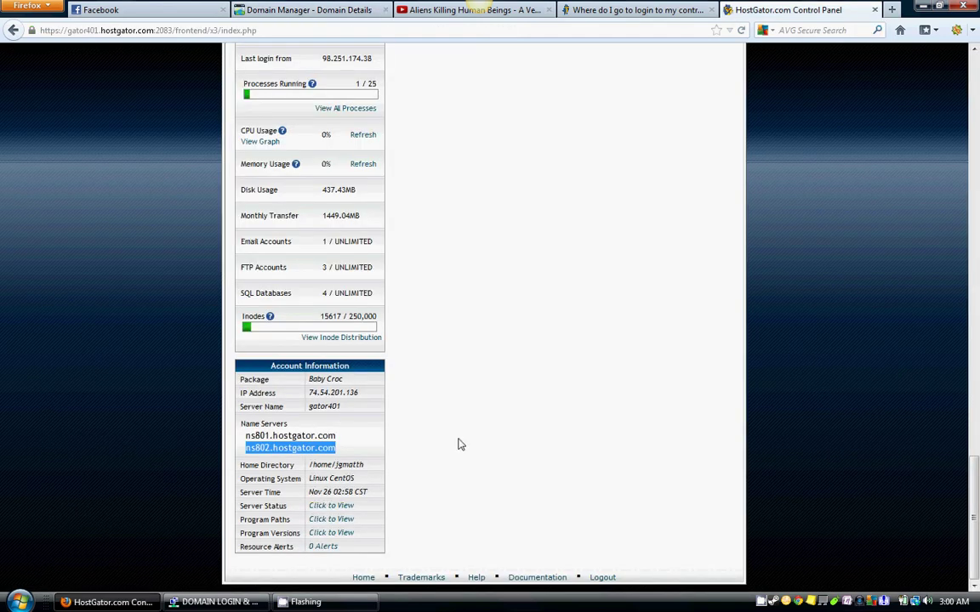
Examine the domain list under Website Traffic and look over the tool sections on the HostGator control panel's home page
scroll(459, 444, up, 5)
scroll(460, 444, up, 8)
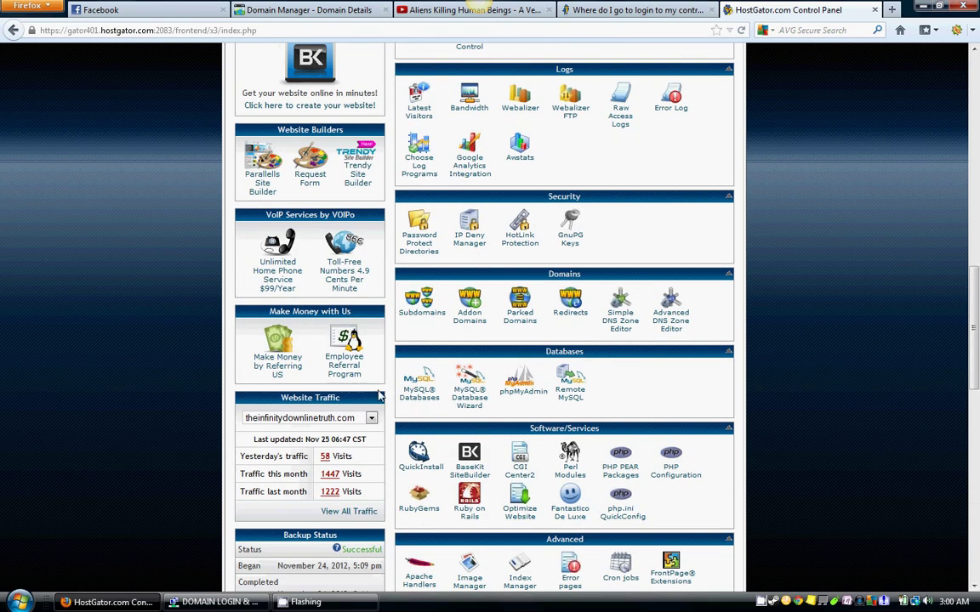
click(372, 419)
click(372, 419)
scroll(880, 410, up, 6)
scroll(880, 411, up, 7)
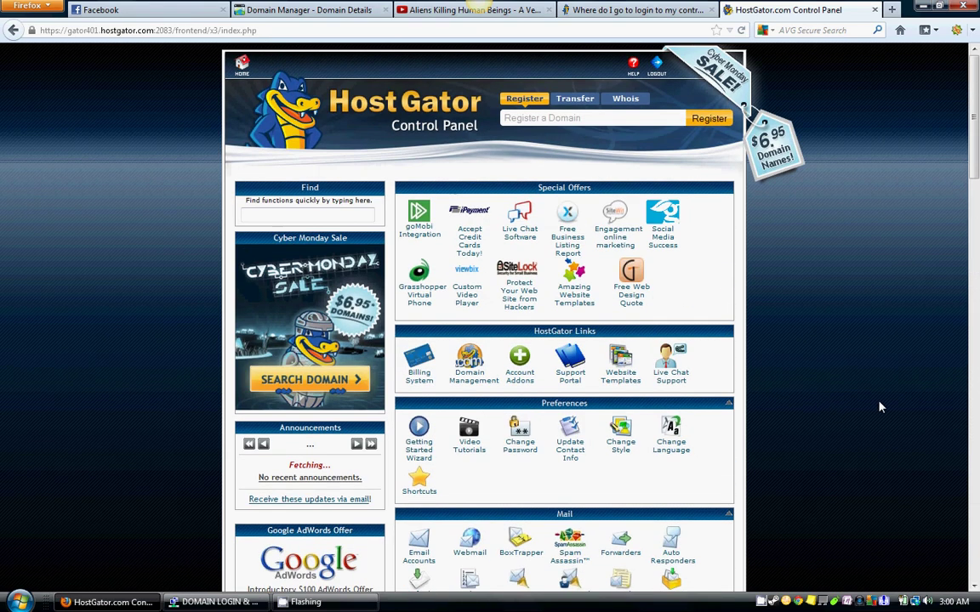
scroll(880, 407, down, 5)
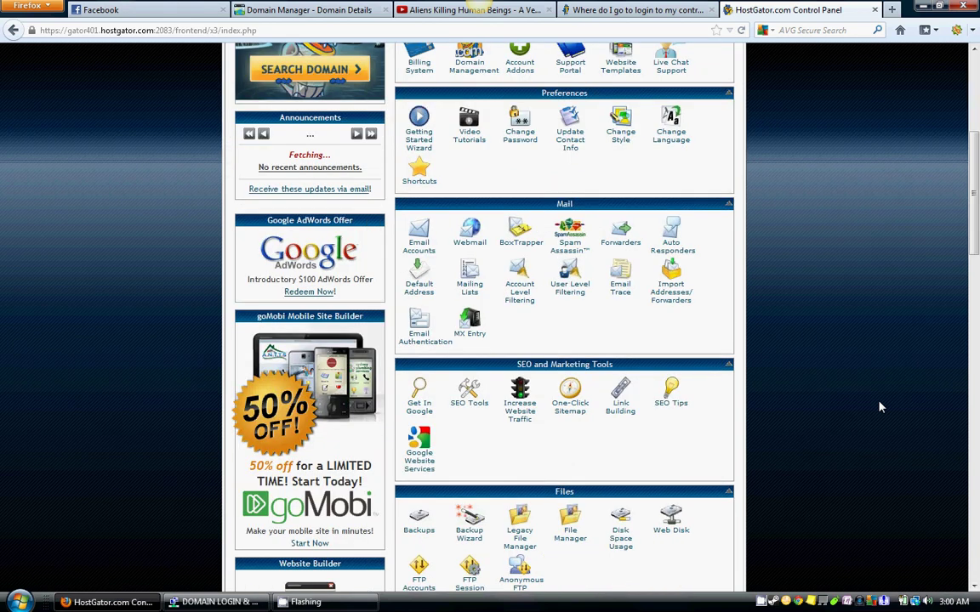
scroll(880, 407, up, 5)
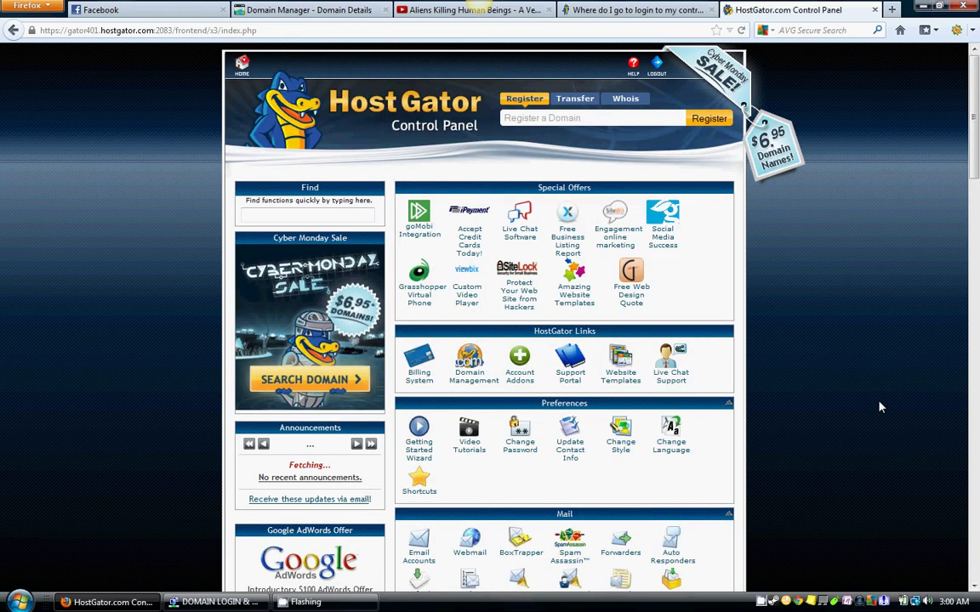